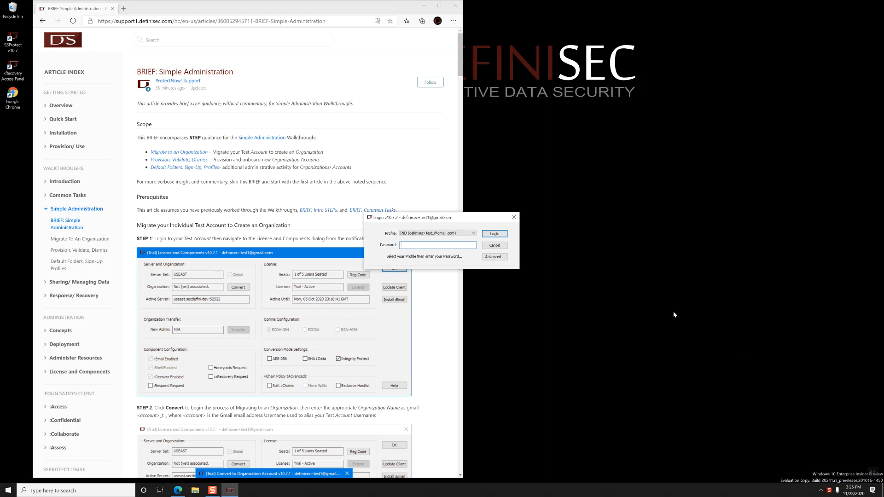
Step: Enter the test account's password in the Login dialog to sign in
text(********)
key(Return)
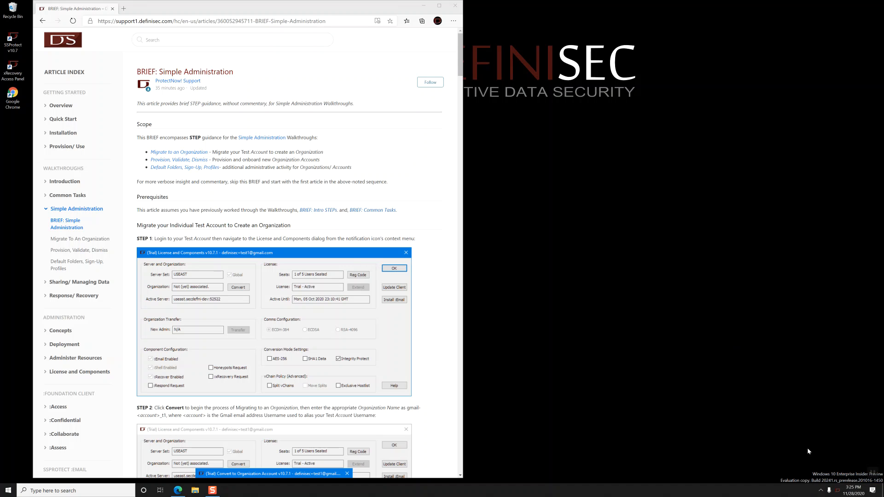
Step: From License and Components, start converting the account and name the organization 'gmail'
right_click(838, 490)
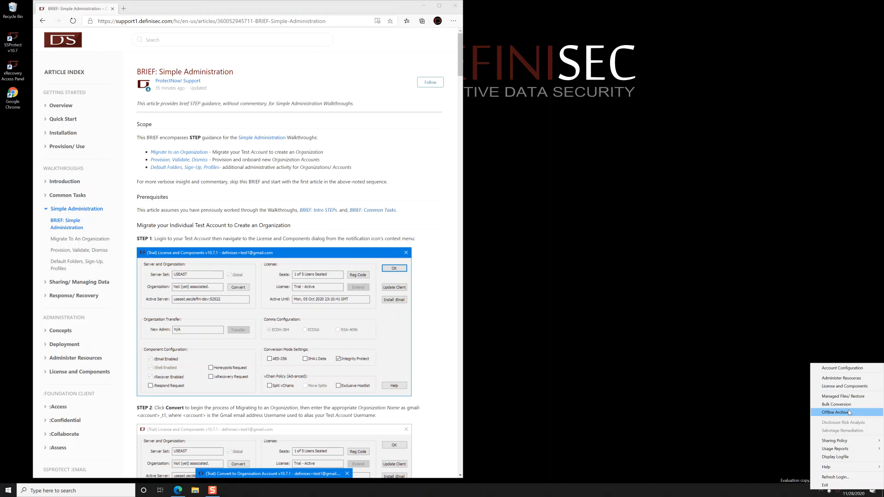
click(845, 387)
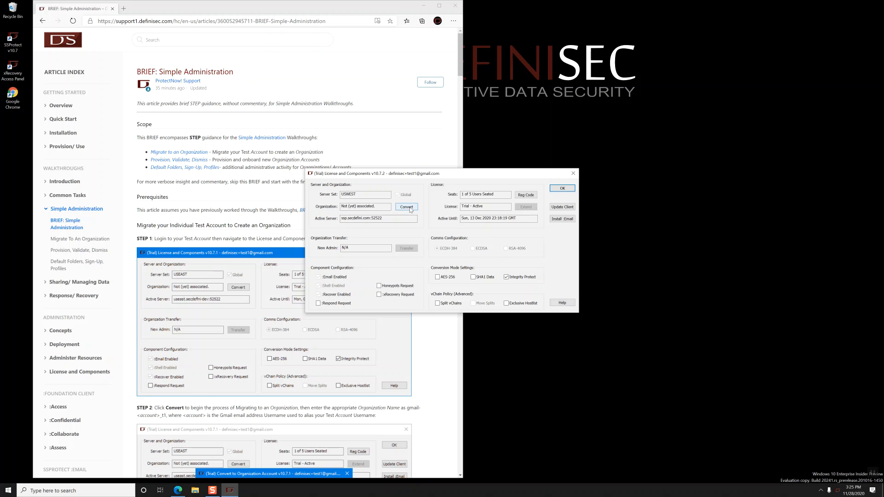
click(414, 208)
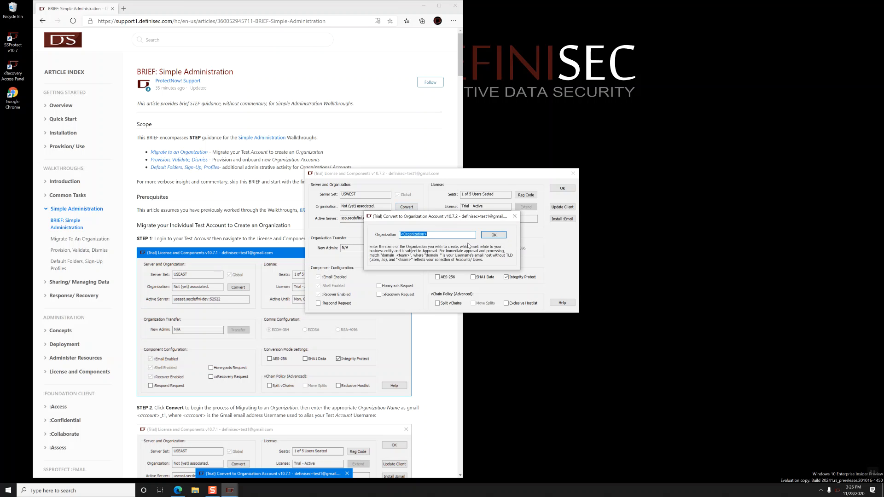
text(gmail-definisec_t1)
Step: Confirm the organization name, log back in with the password, and dismiss the administrator notice
key(Return)
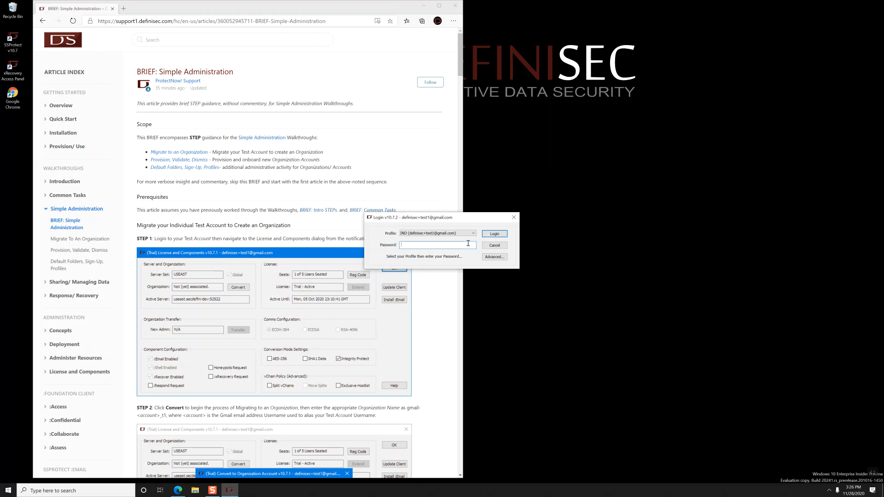
text(********)
key(Return)
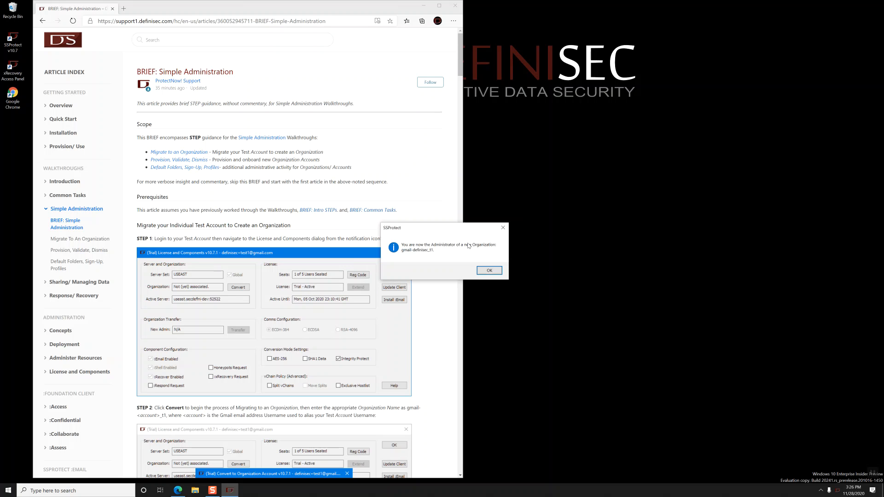
scroll(246, 176, down, 1)
scroll(247, 176, down, 10)
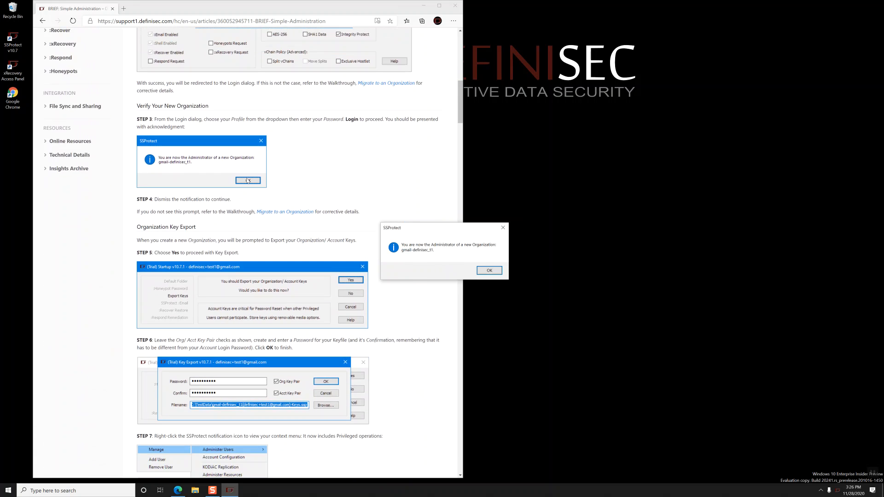
scroll(247, 180, down, 2)
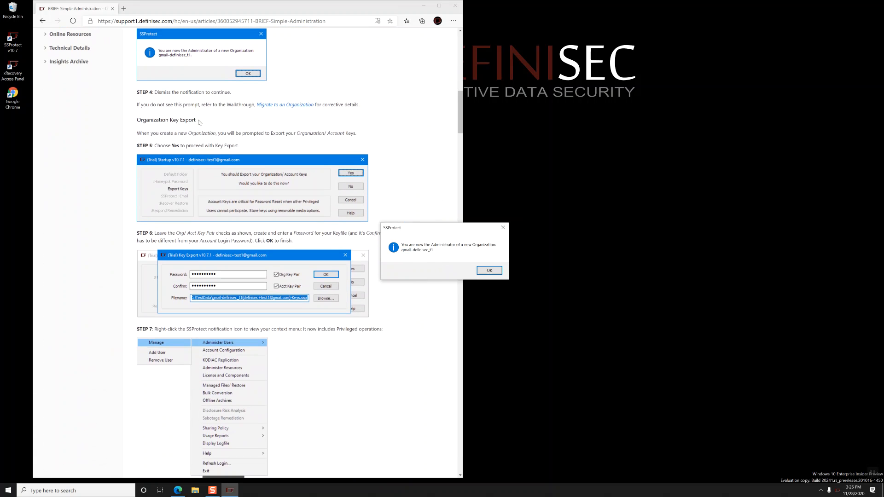
key(Return)
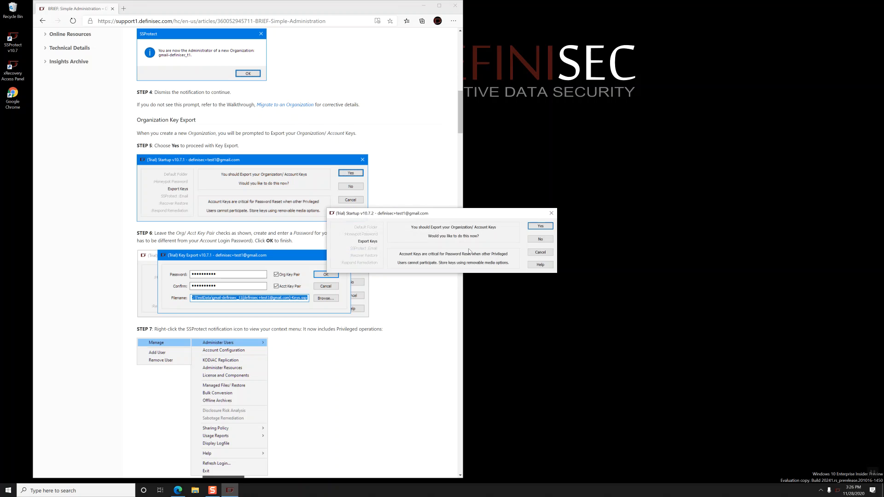
Step: Export both organization and account key pairs to a keyfile protected by a confirmed password
click(540, 226)
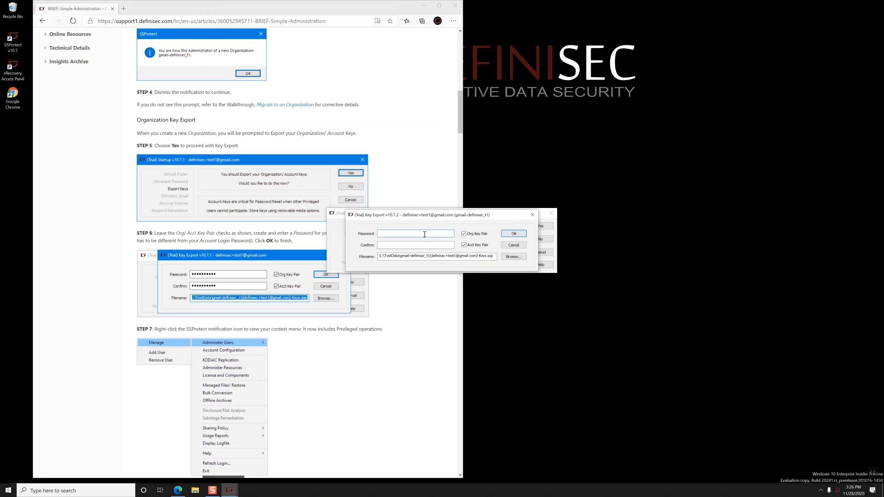
text(•••••••••)
key(Tab)
text(••••••••)
key(Tab)
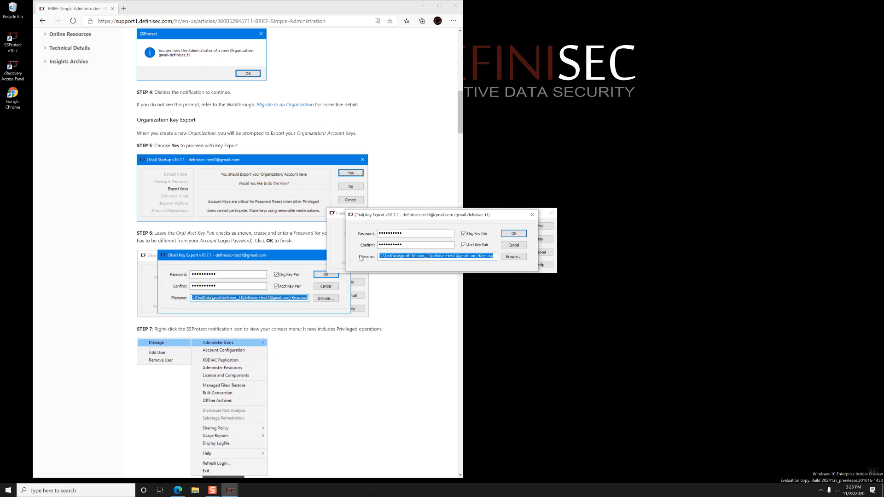
click(509, 234)
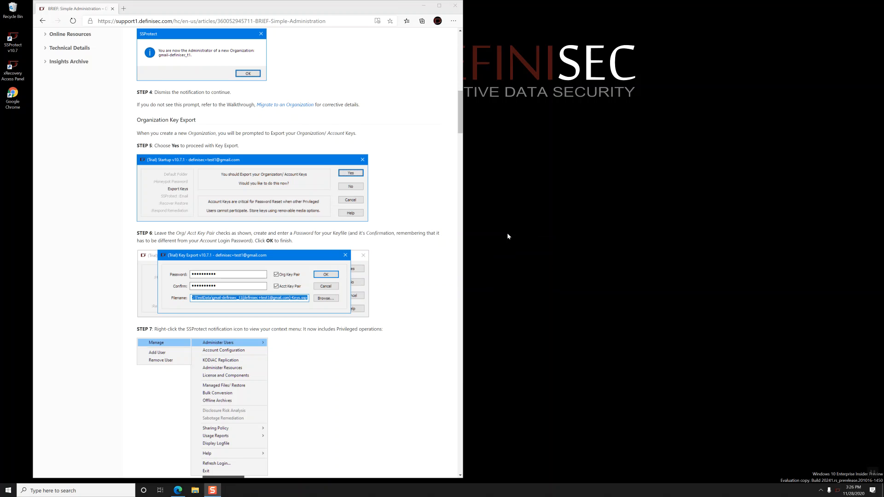
Step: Open Administer Users > Manage from the SSProtect tray menu to view the organization's users
scroll(391, 317, down, 3)
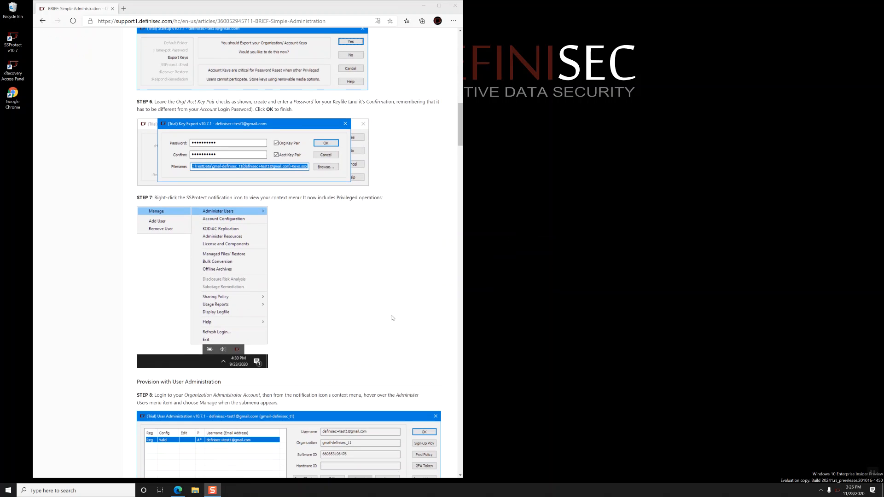
right_click(838, 492)
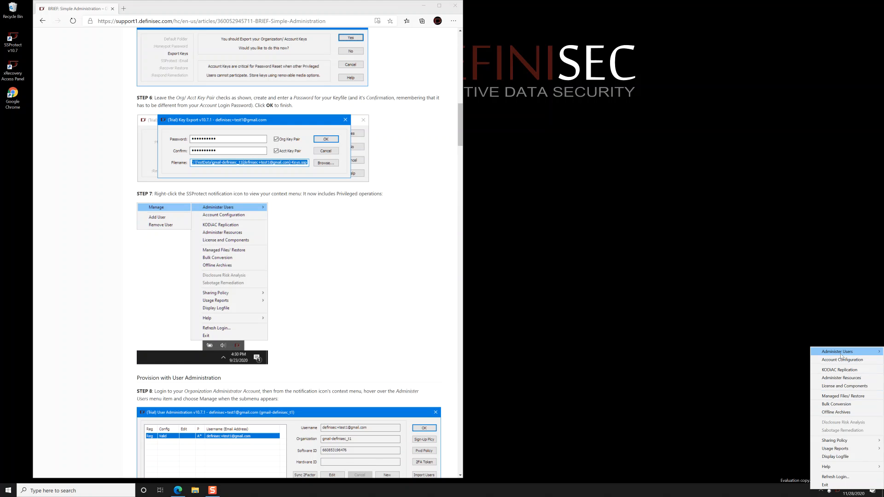
mouse_move(841, 356)
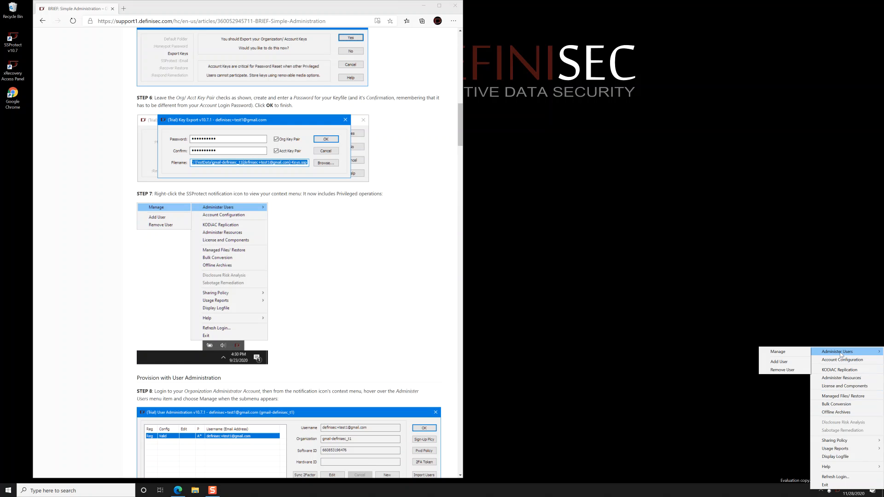
click(791, 350)
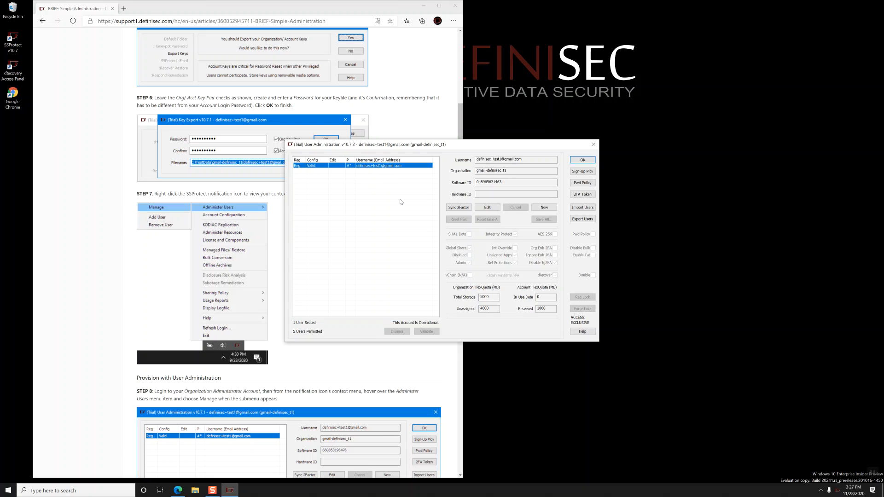
Step: Create and save a new user with the first test user's e-mail as username, then close administration
click(544, 207)
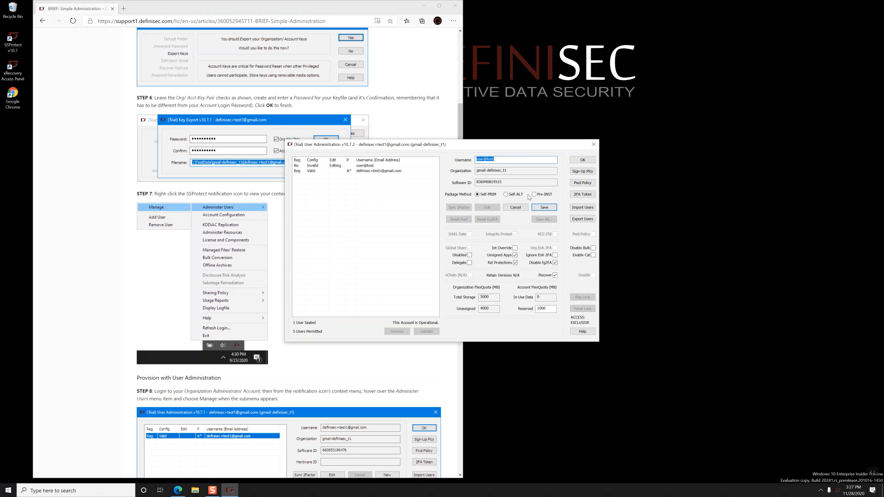
scroll(228, 283, down, 12)
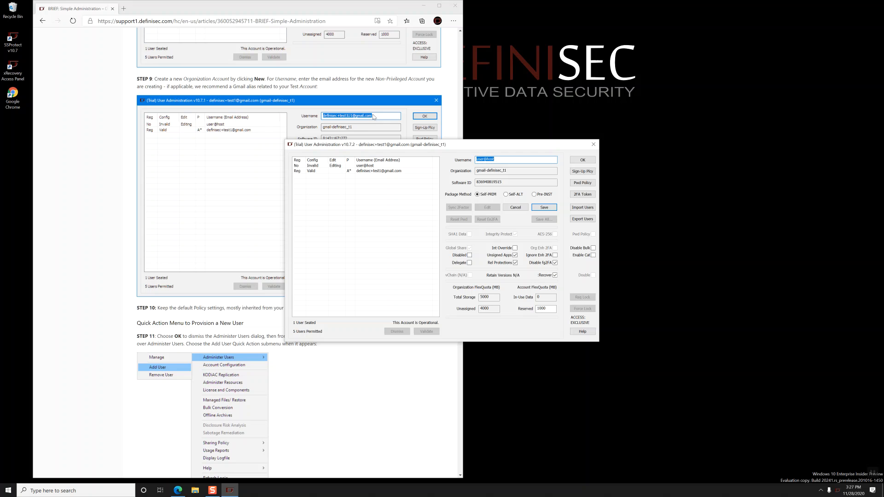
click(544, 208)
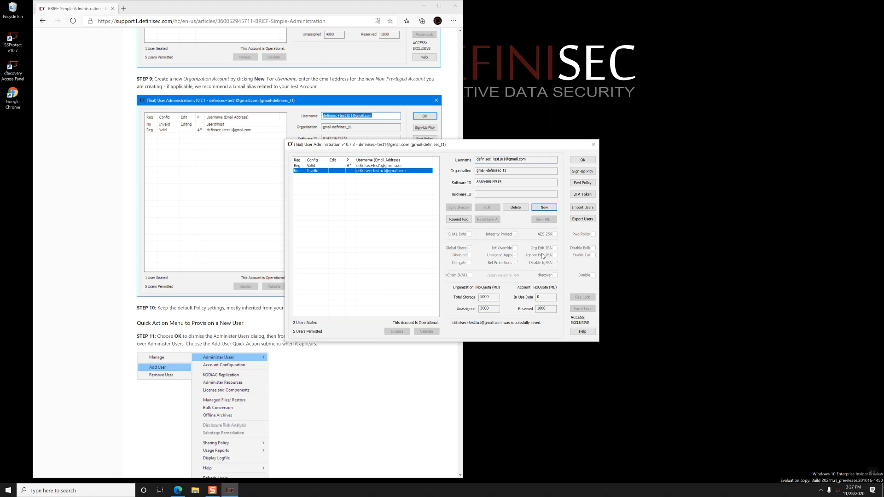
click(582, 160)
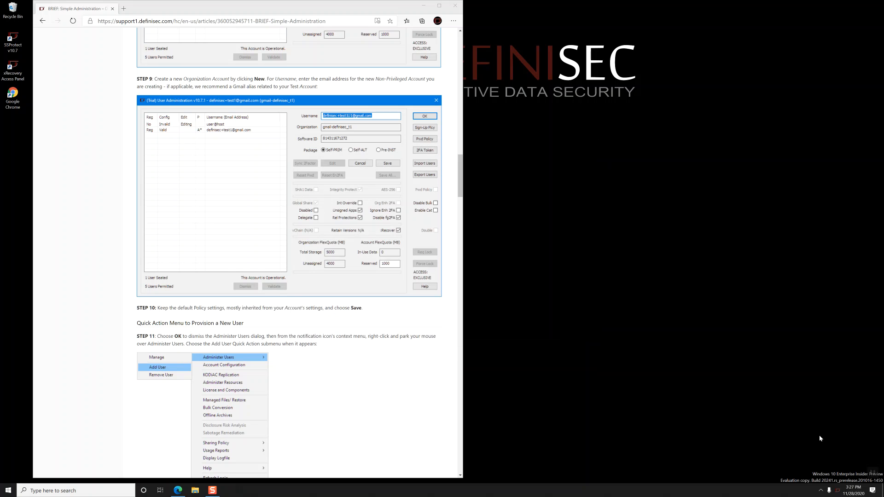
Step: Add a second user by e-mail via Administer Users > Add User, acknowledge success, and close the prompt
right_click(838, 491)
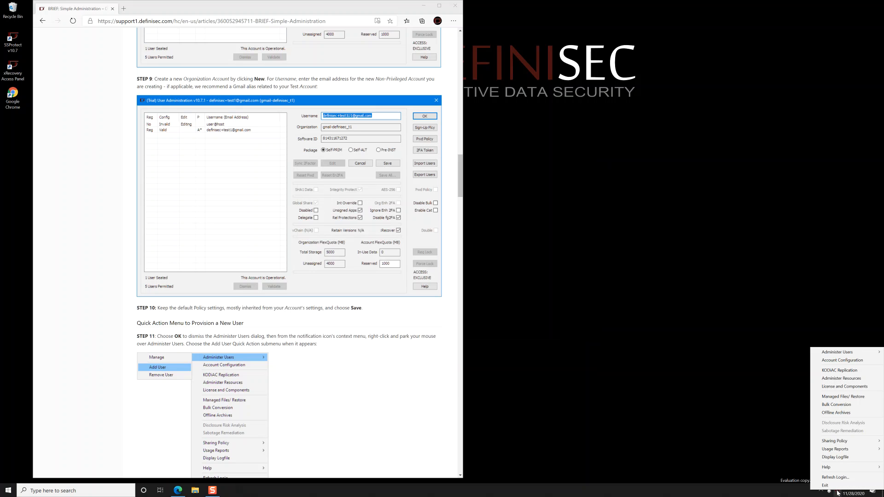
mouse_move(836, 352)
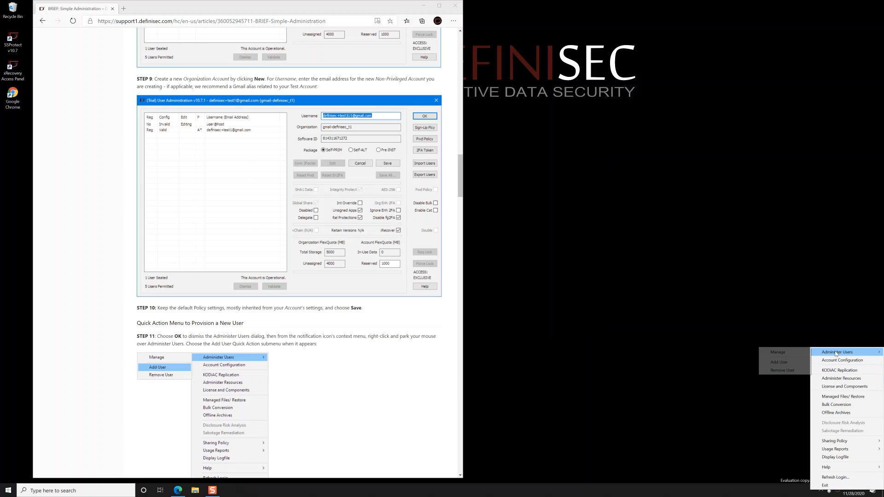
click(799, 365)
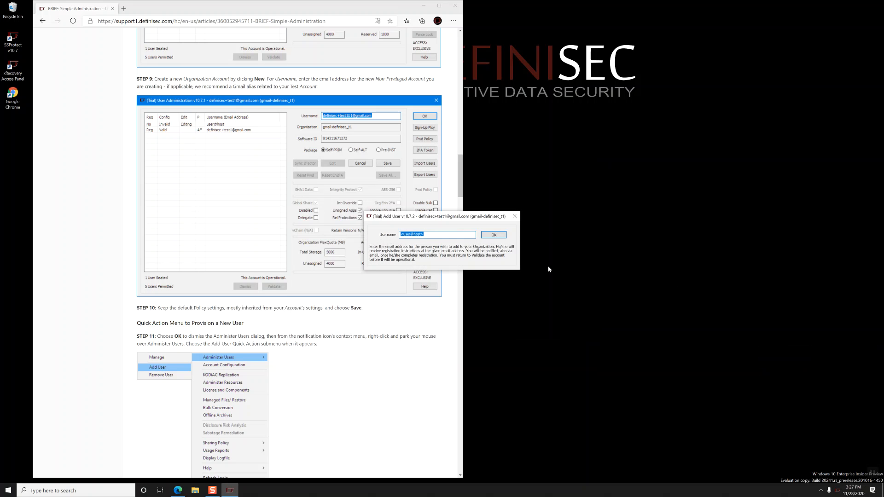
scroll(359, 322, down, 7)
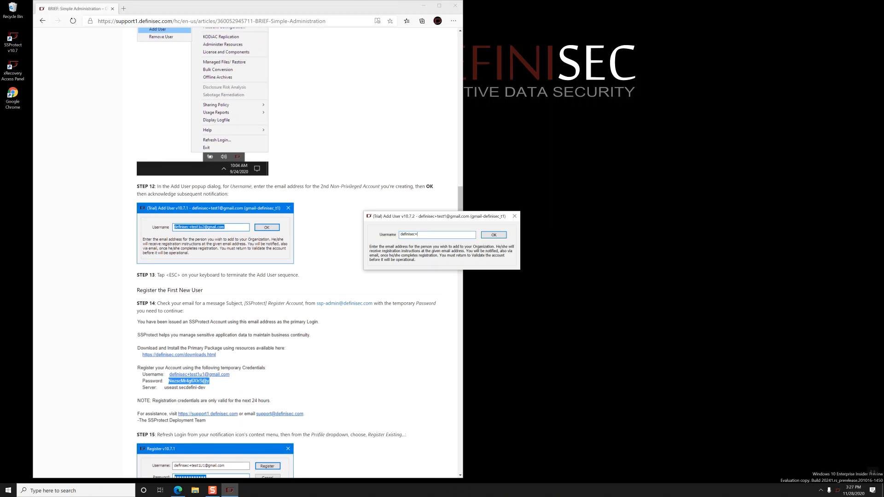
key(Return)
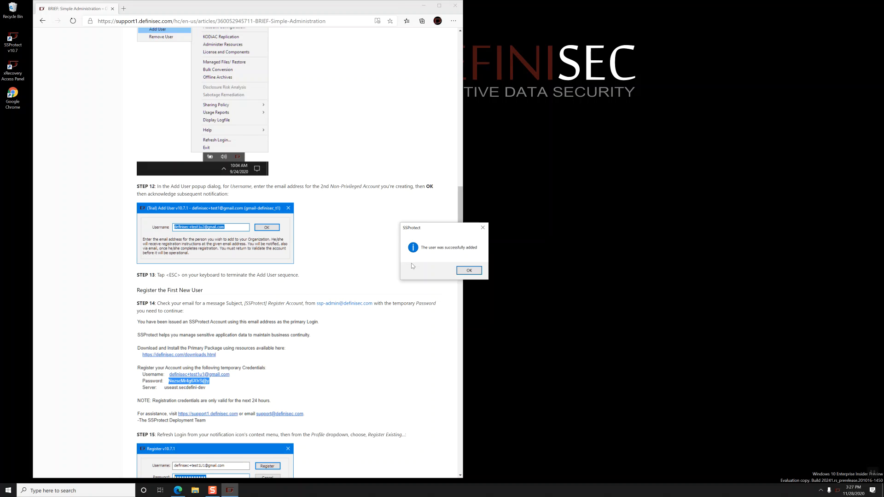
key(Return)
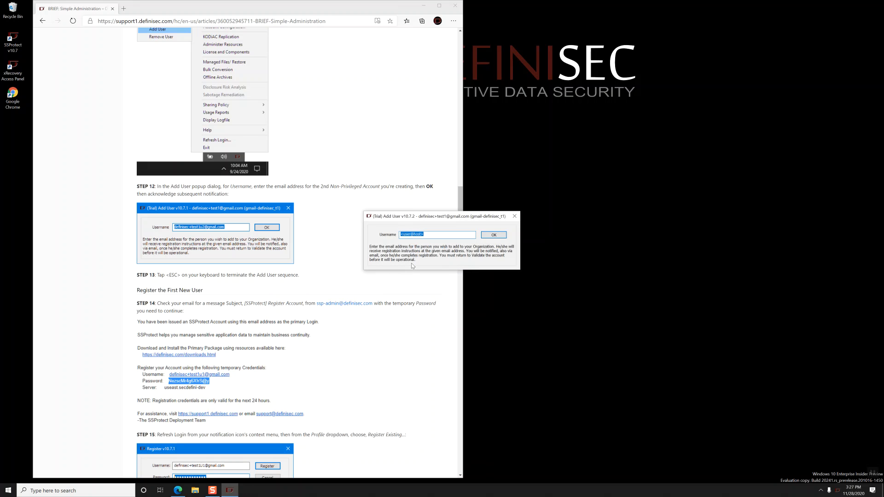
key(Escape)
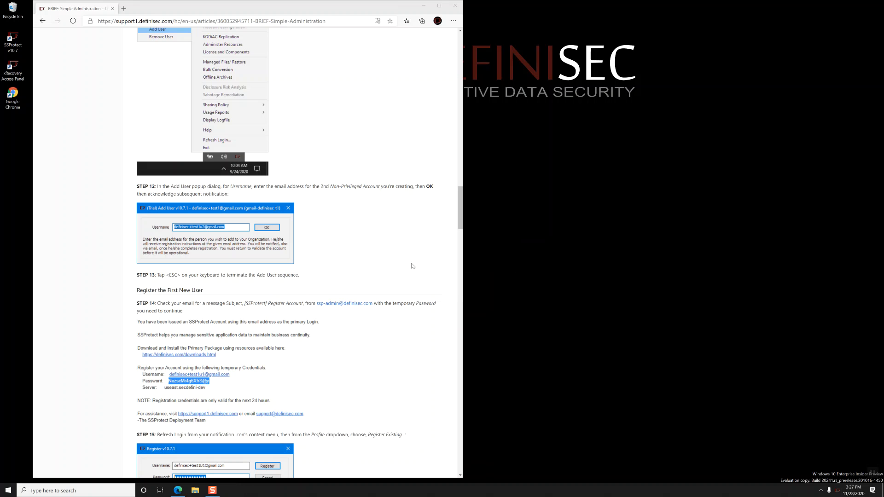
Step: Select the 'First New User' heading text and refresh the SSProtect login to bring up sign-in
scroll(394, 281, down, 3)
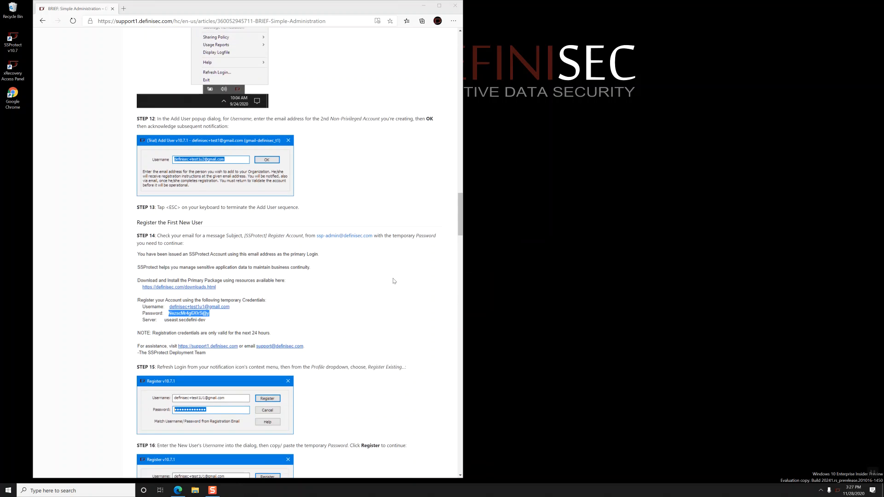
drag(203, 156, 138, 157)
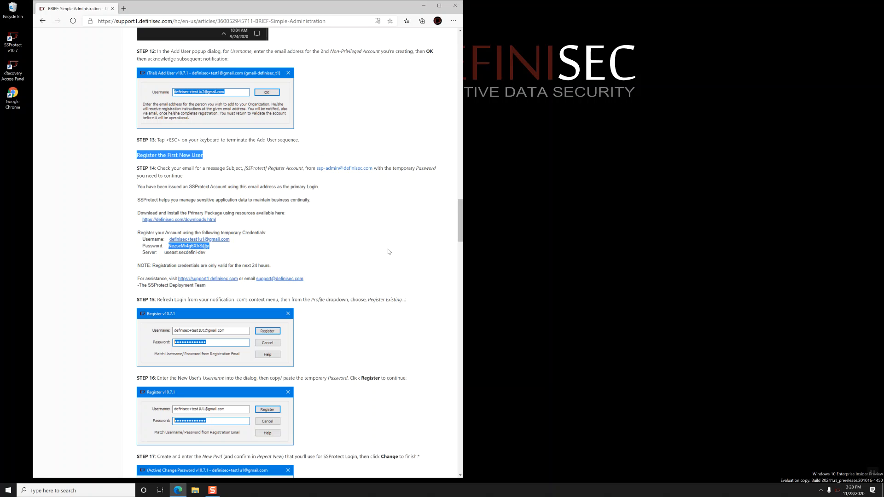
right_click(838, 491)
click(844, 478)
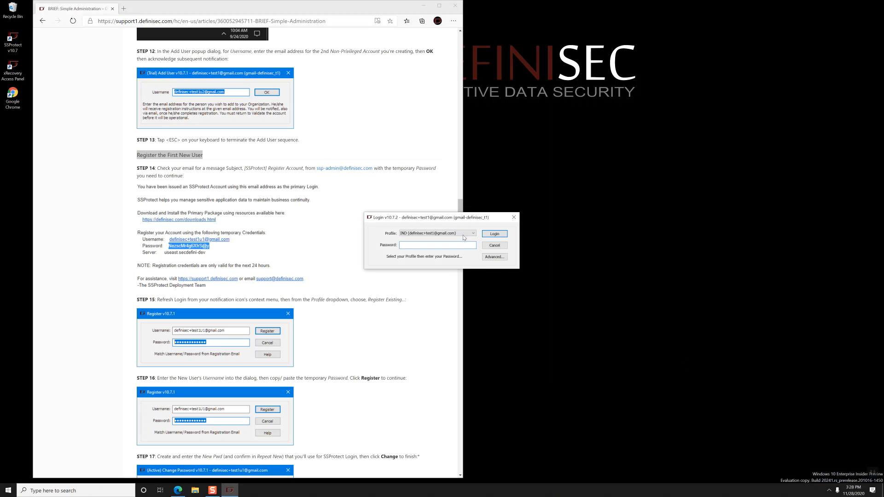
Step: Choose Register Existing, enter the first user's e-mail as username, and open a new browser tab
click(462, 233)
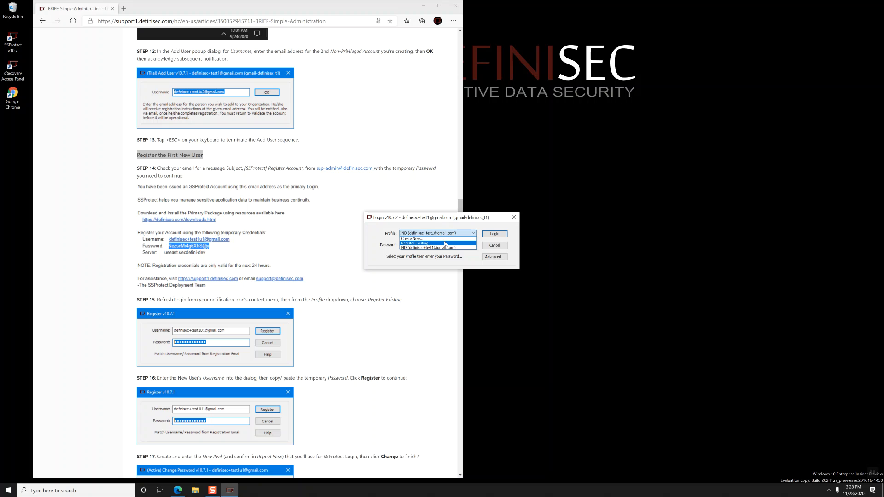
click(445, 243)
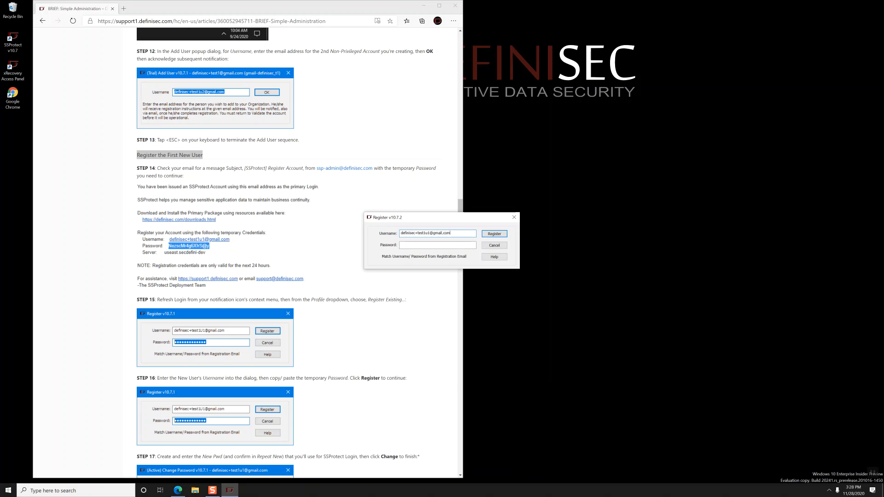
key(Tab)
click(122, 8)
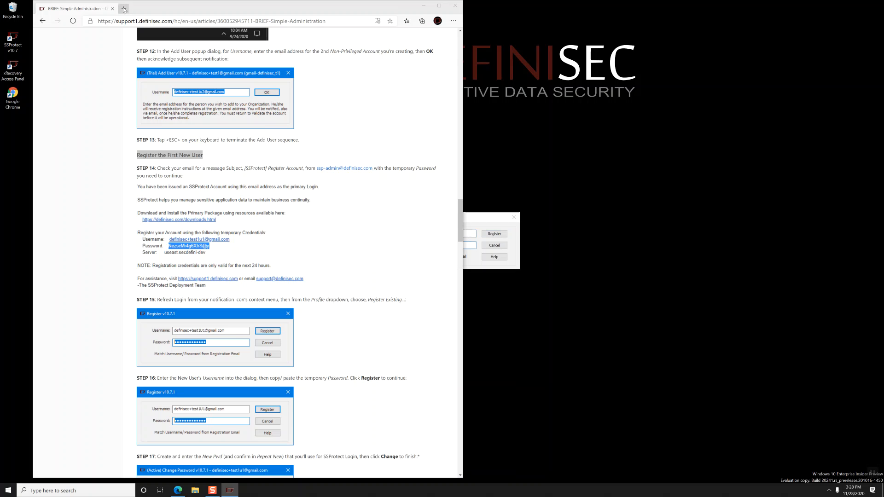
Step: Go to Gmail and open the [SSProtect] Register Account message
text(gmail.com)
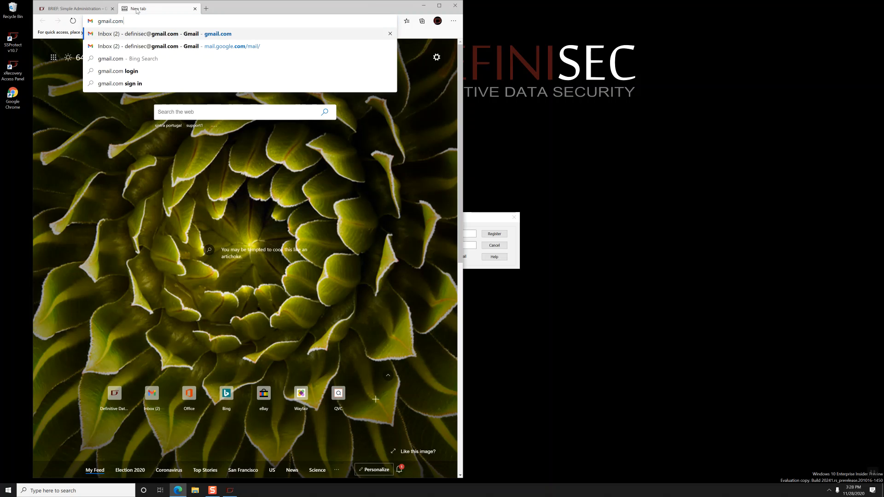
key(Return)
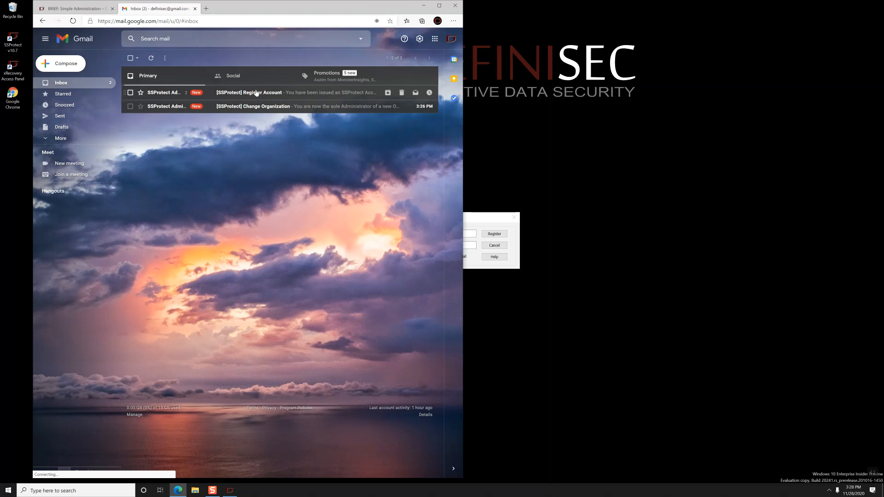
click(256, 92)
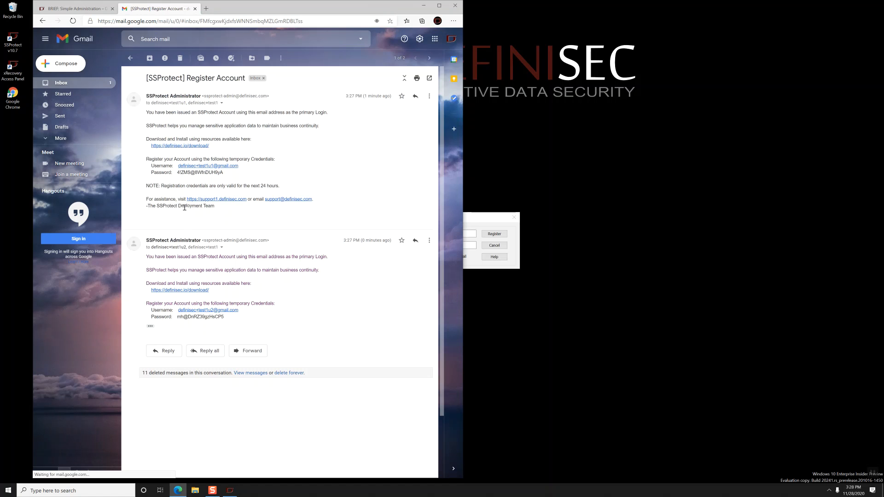
Step: Copy the first user's temporary password into the Register dialog and submit the registration
drag(177, 172, 225, 173)
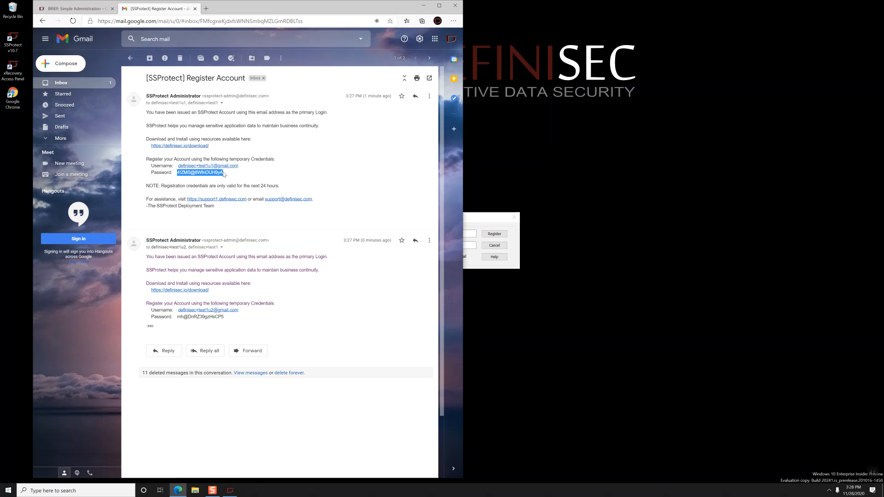
click(480, 221)
click(461, 245)
key(ctrl+v)
click(492, 235)
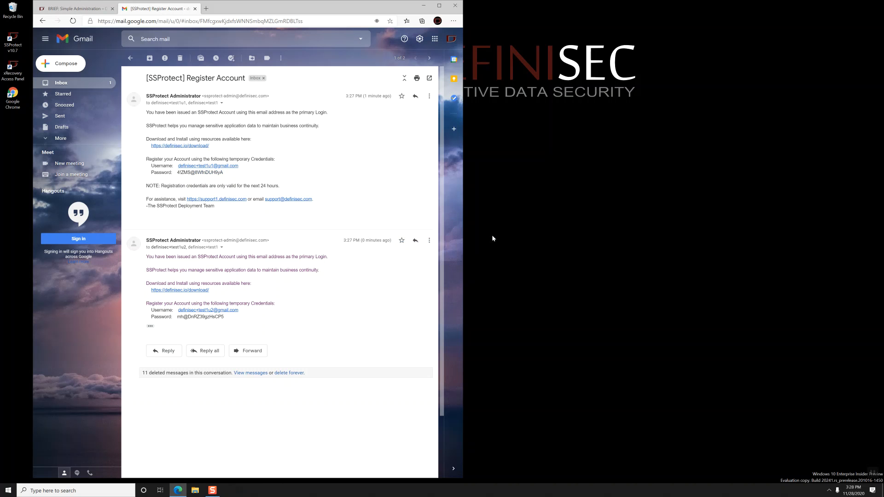
Step: Set the first user's new password and acknowledge that administrator validation is still required
text(•••••••)
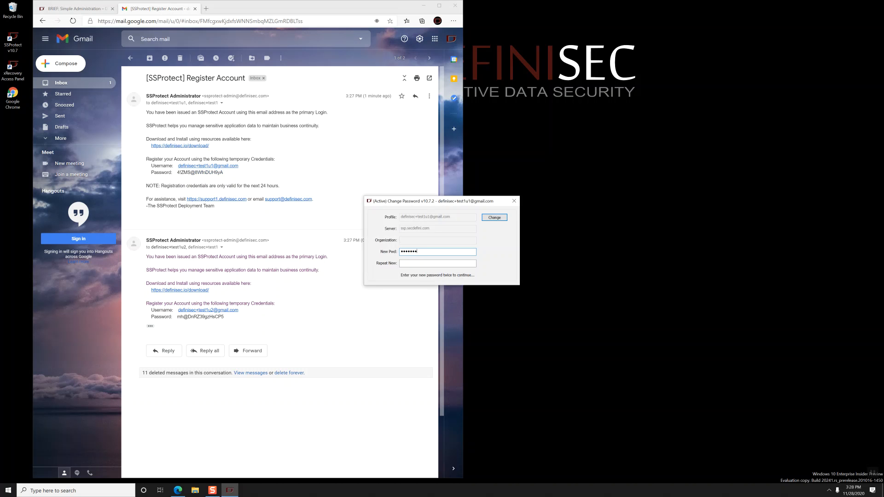
text(••••••••)
key(Return)
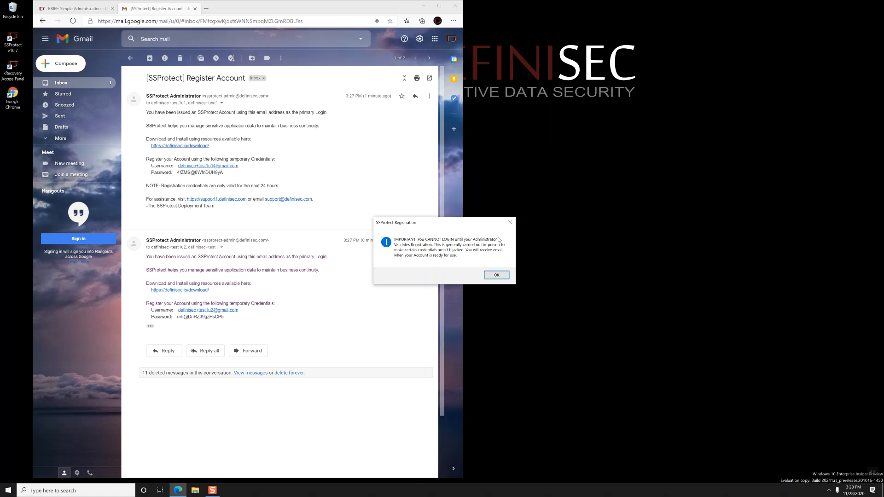
click(497, 276)
Step: Register the second existing account with its username and the temporary password copied from Gmail
click(453, 236)
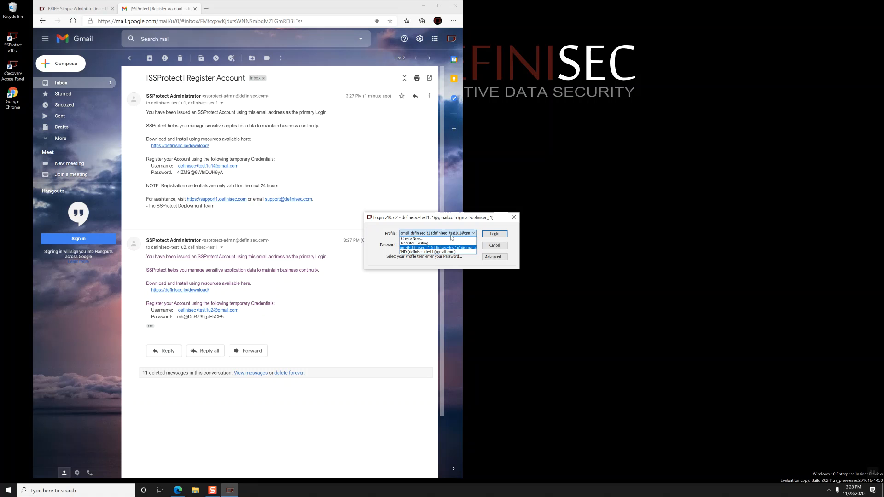
click(447, 243)
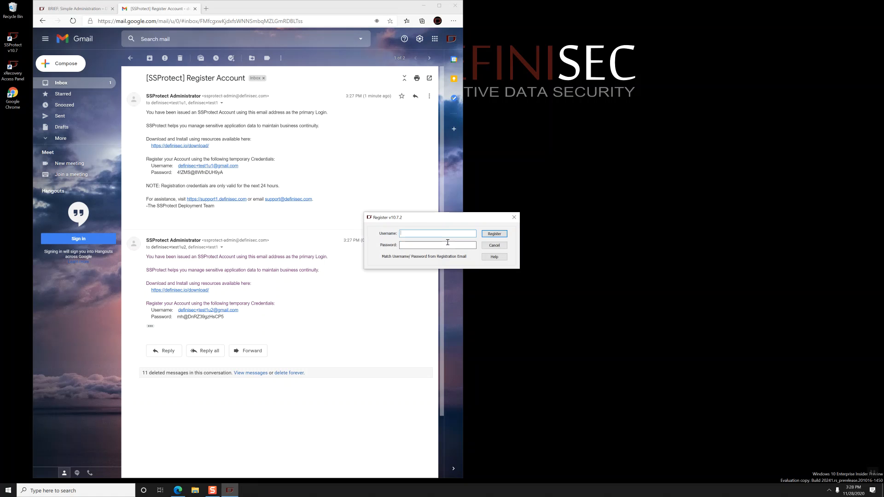
drag(178, 317, 223, 318)
right_click(220, 317)
click(235, 324)
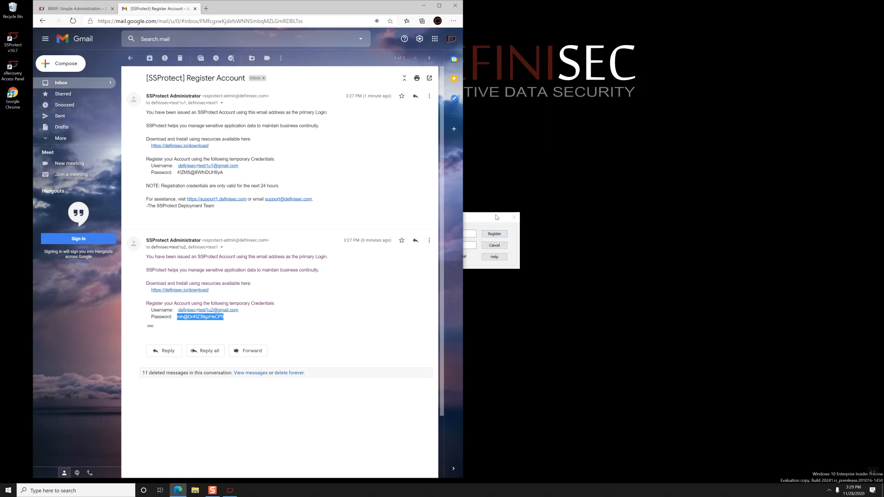
click(496, 229)
click(464, 244)
key(ctrl+v)
click(494, 234)
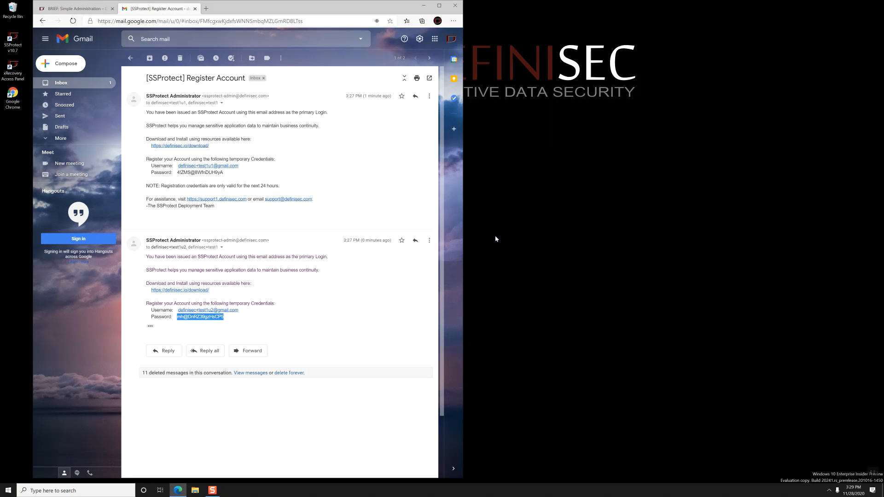
Step: Set and confirm the second user's new password, then acknowledge the pending-validation notice
text(••••••••)
key(Tab)
text(••••••••)
key(Return)
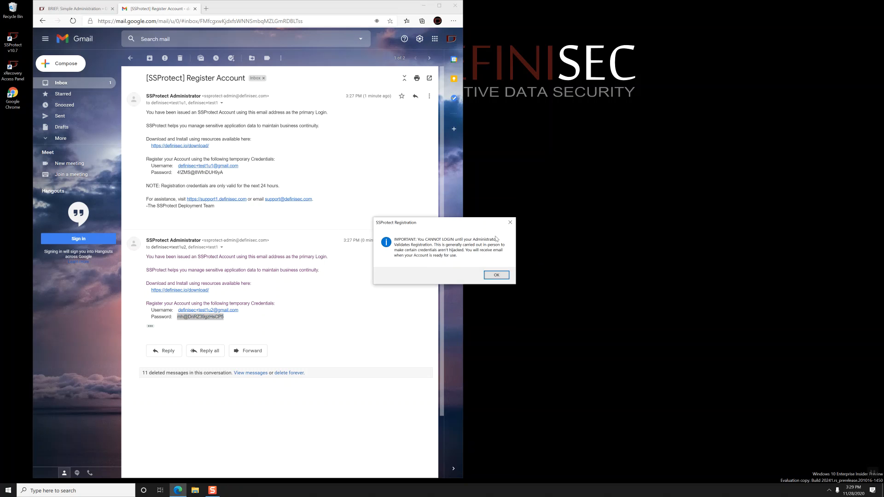
key(Return)
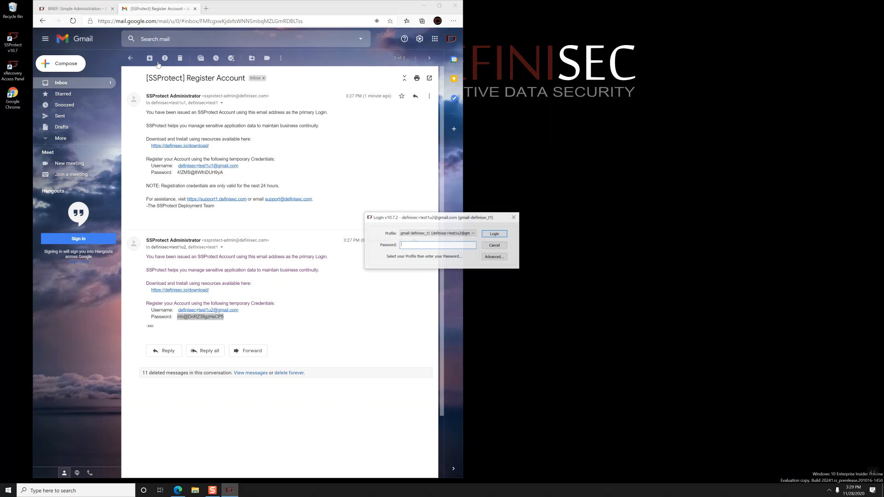
key(alt+Tab)
scroll(269, 244, down, 12)
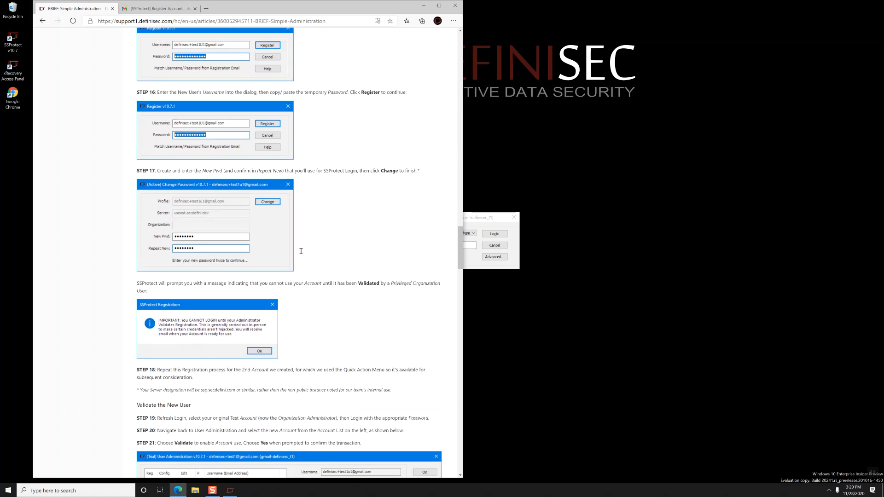
Step: Log in with the IND administrator profile and its password
scroll(301, 252, down, 1)
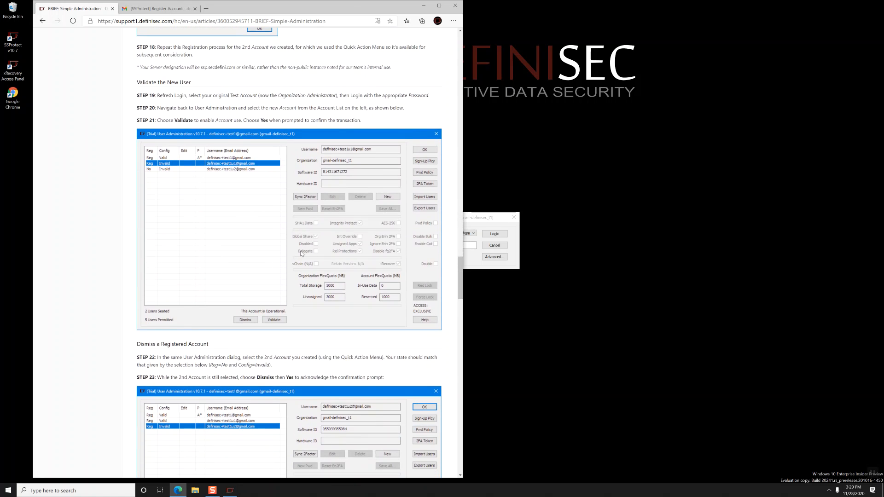
click(469, 219)
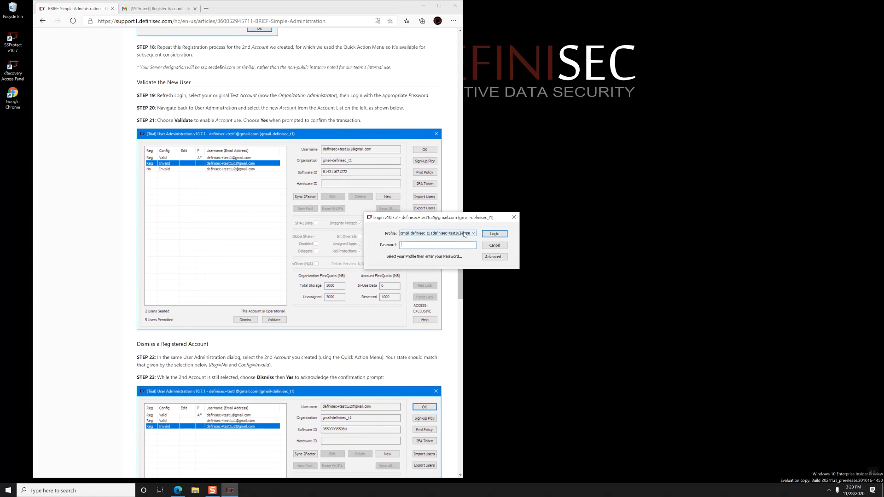
click(464, 234)
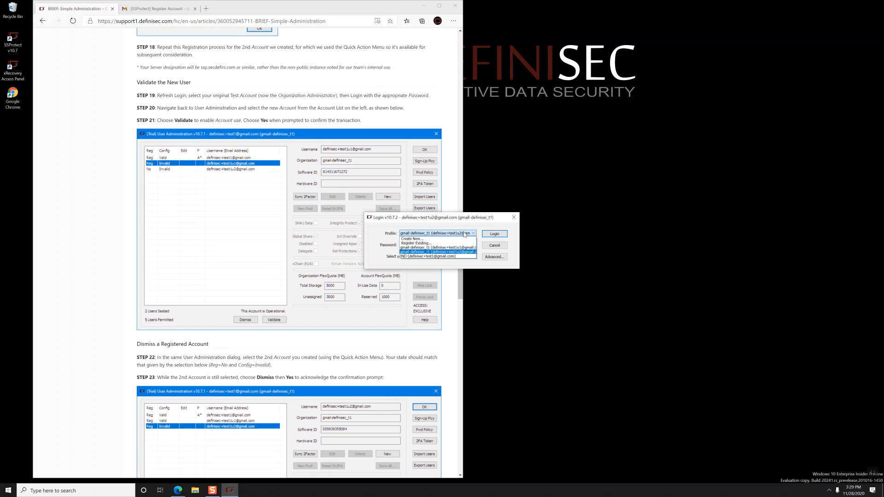
click(434, 256)
text(********)
key(Return)
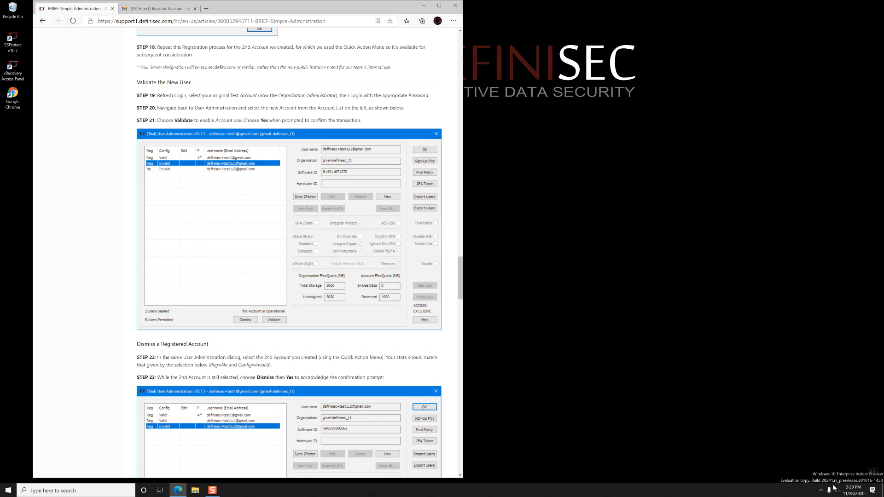
Step: From the tray menu's Administer Users > Manage, validate the first new user's account
right_click(837, 490)
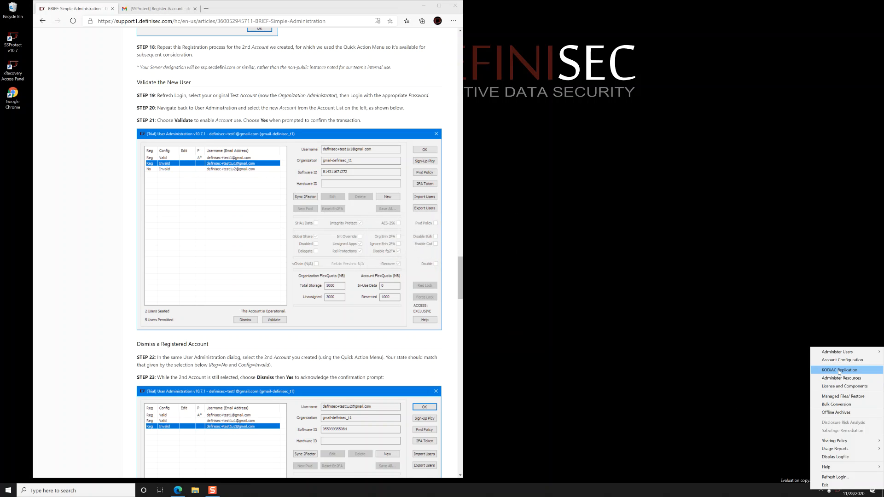
mouse_move(841, 356)
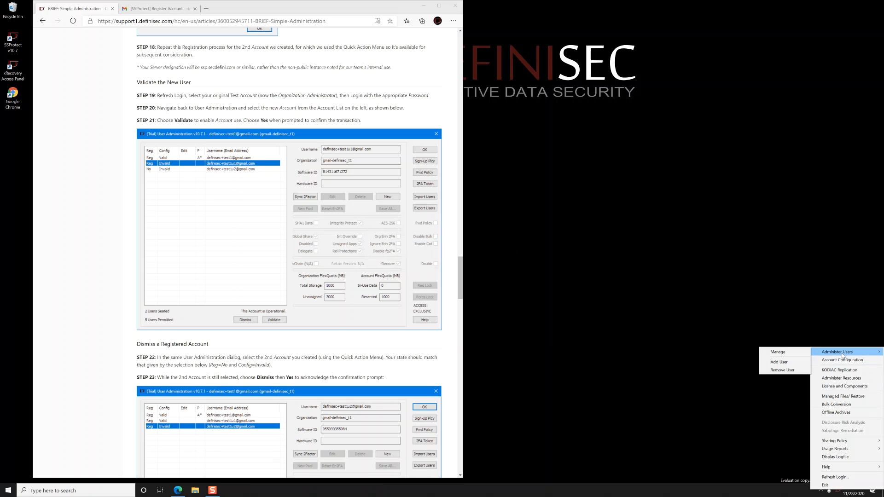
click(798, 355)
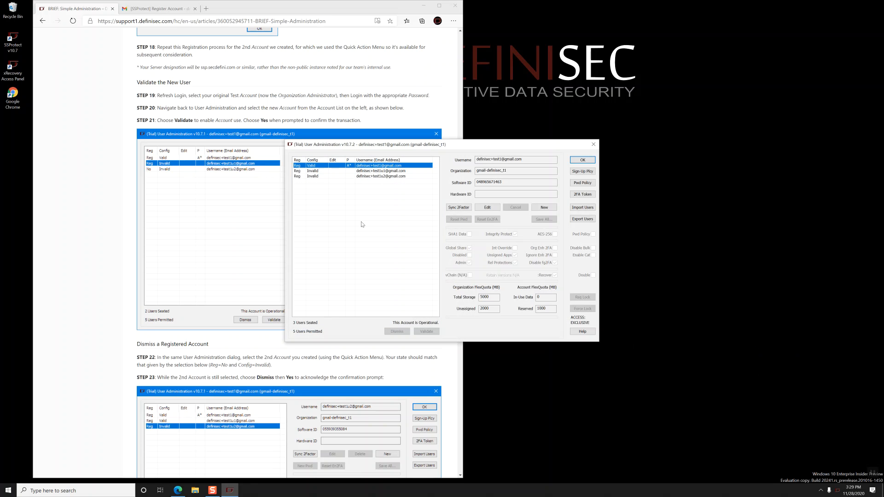
click(388, 172)
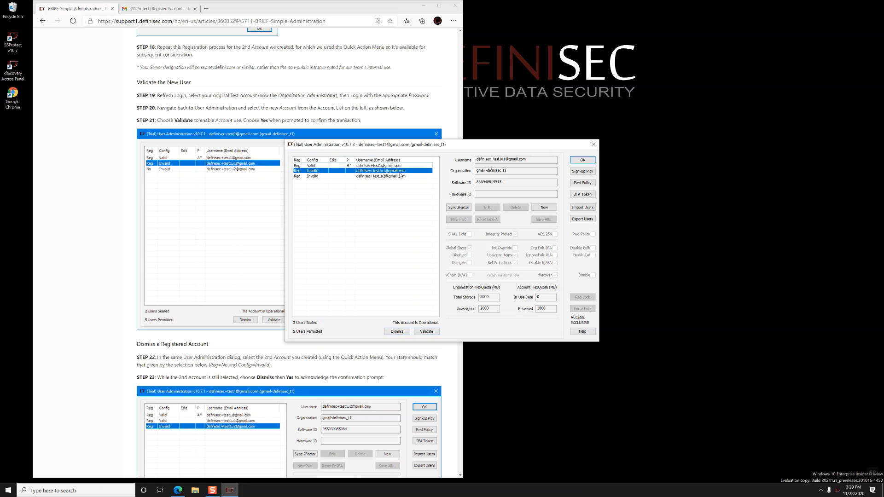
click(426, 332)
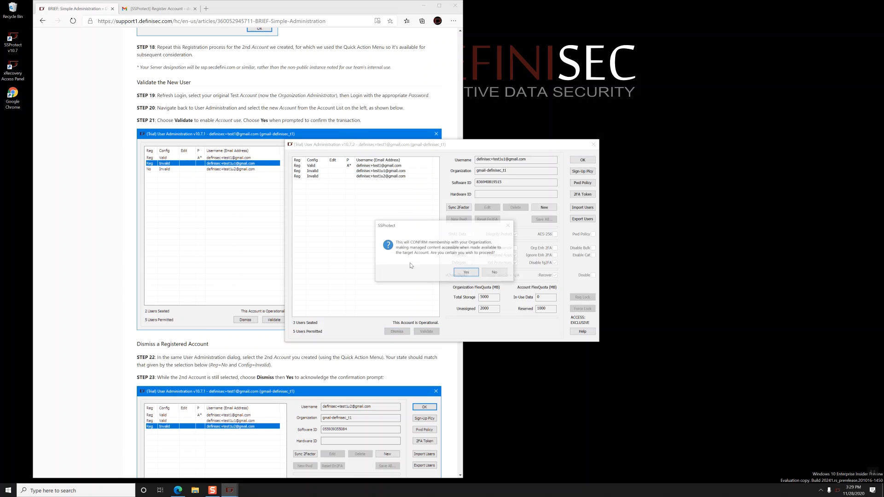
click(464, 273)
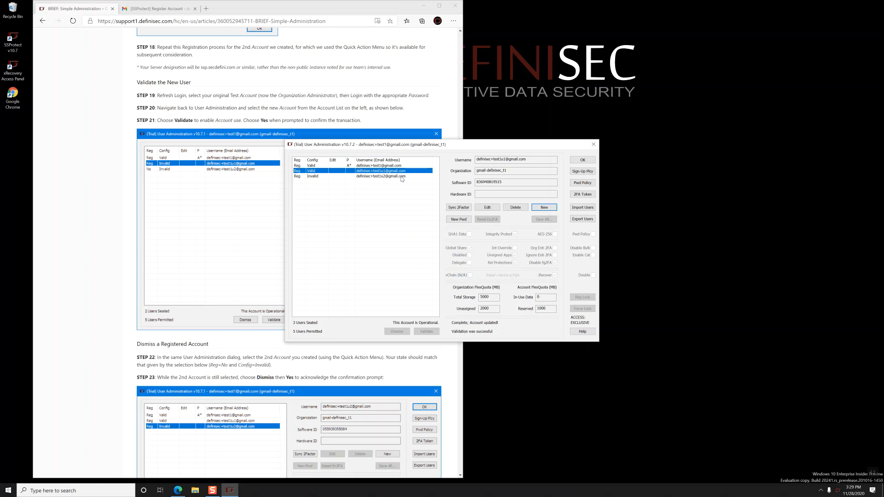
Step: Dismiss the second new user's account in User Administration, confirming with Yes
click(402, 178)
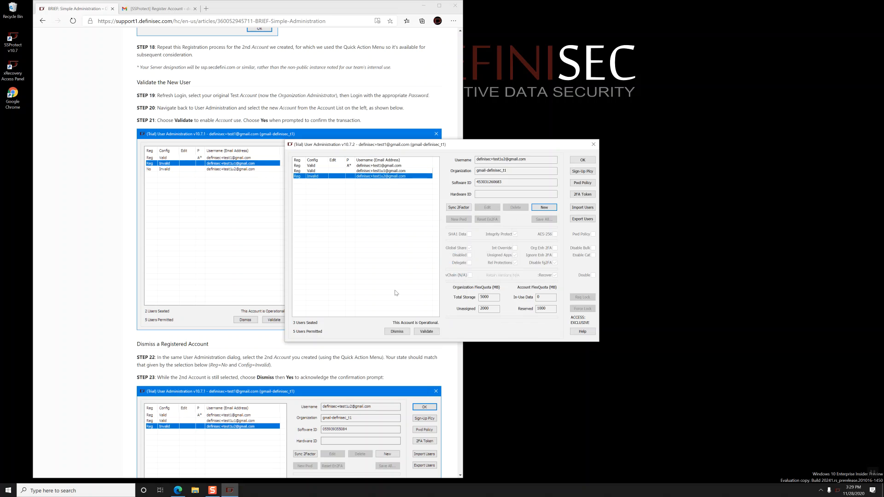
click(396, 332)
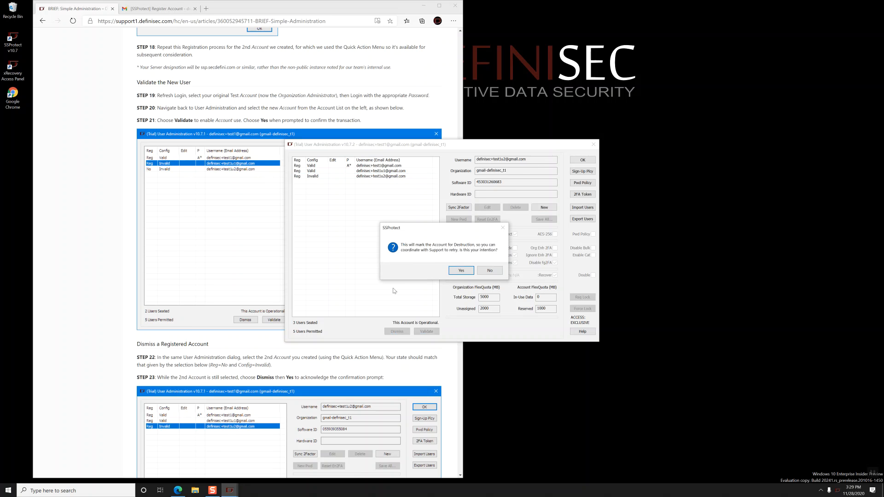
click(459, 271)
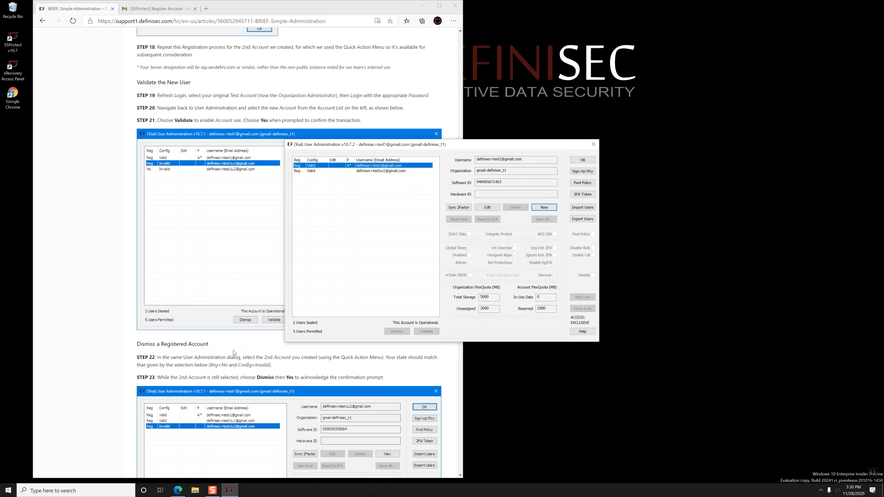
scroll(234, 351, down, 3)
scroll(235, 351, down, 5)
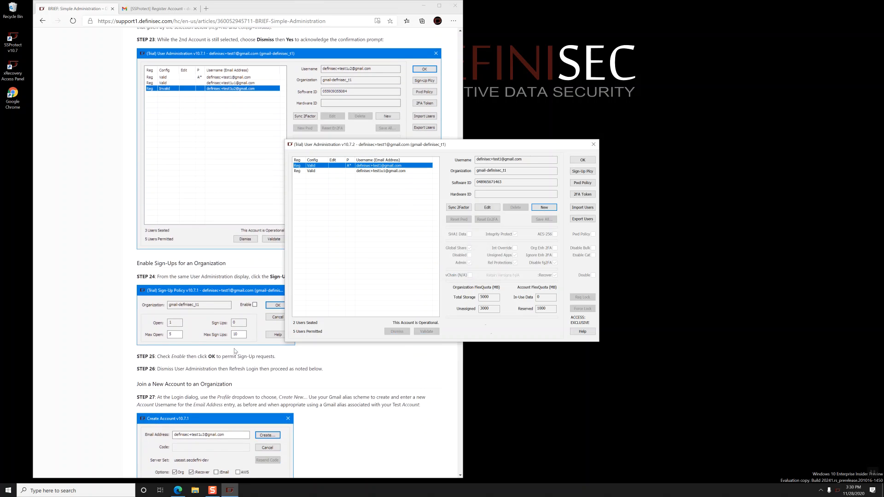